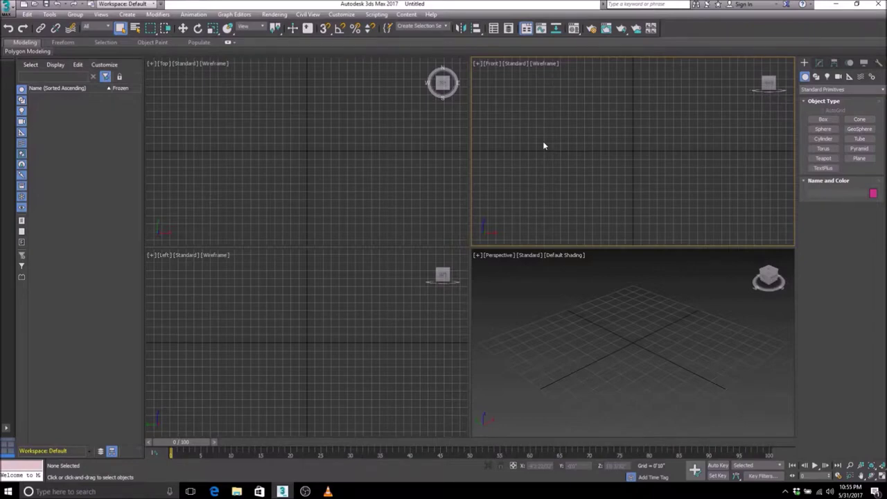
Open the Material Editor and move it clear of the Top viewport.
click(574, 28)
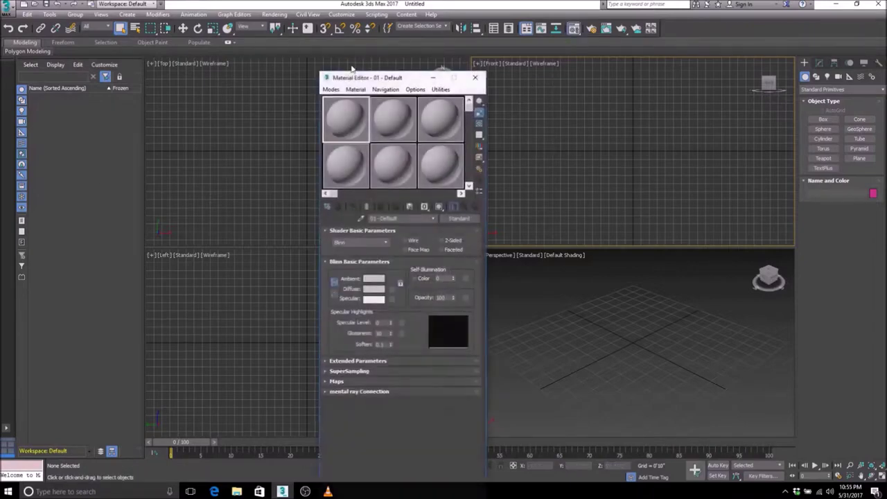
drag(392, 79, 272, 47)
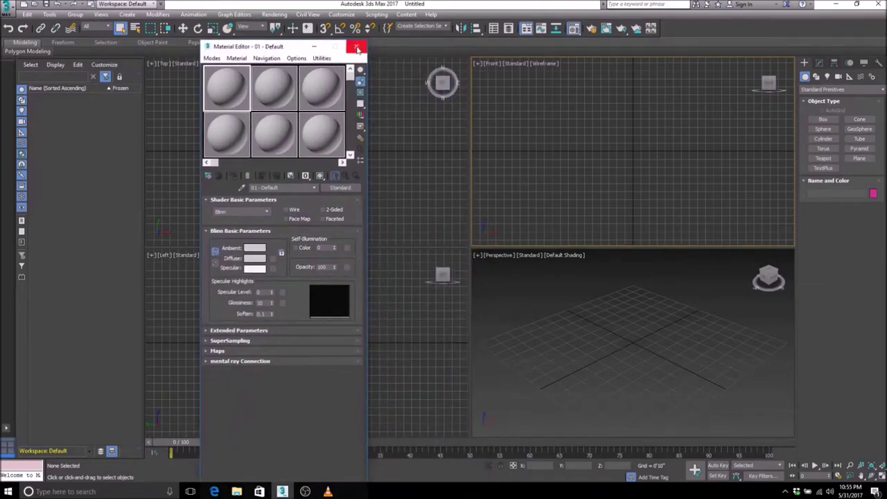
click(357, 47)
key(m)
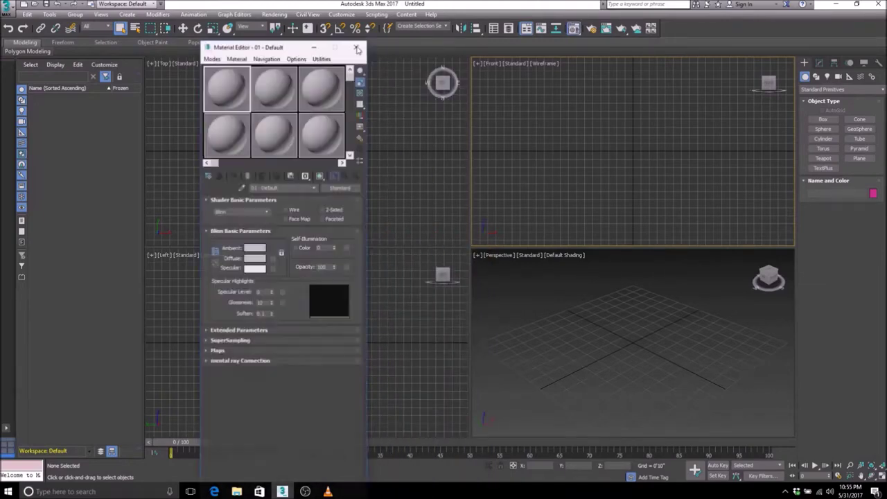
drag(267, 49, 566, 18)
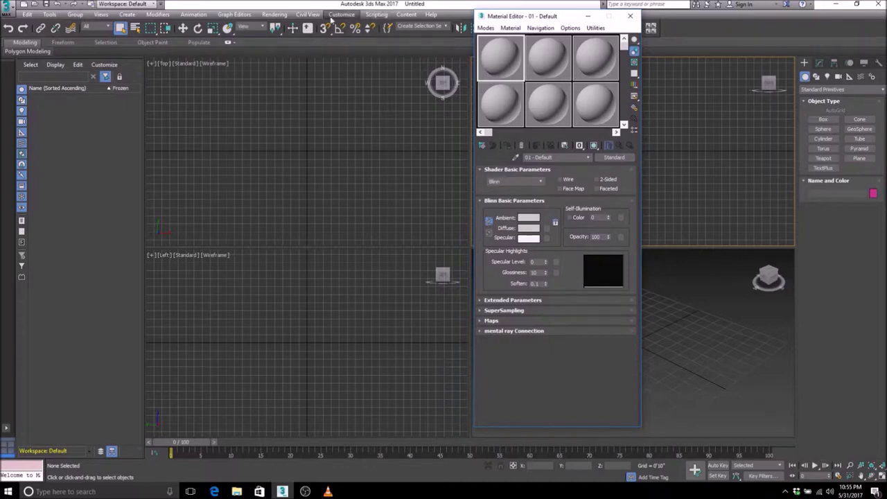
drag(565, 17, 651, 17)
click(474, 3)
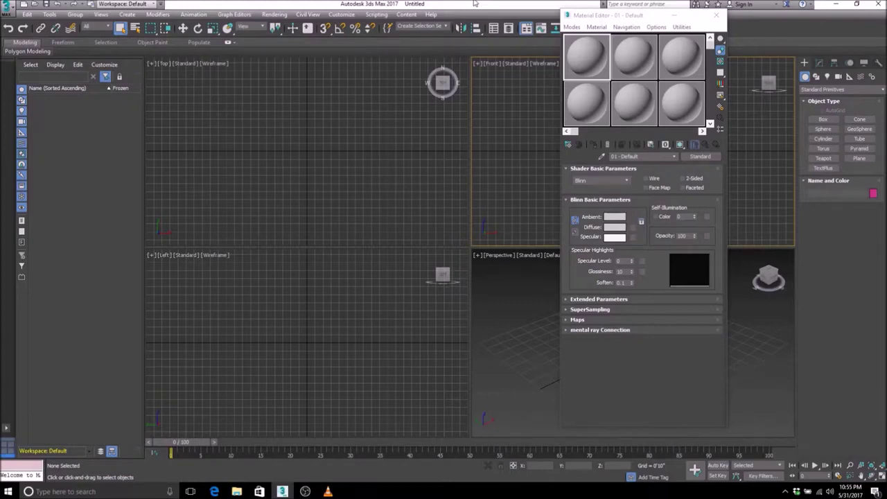
Open the Render Setup and switch the renderer to V-Ray Adv 3.40.01.
key(F10)
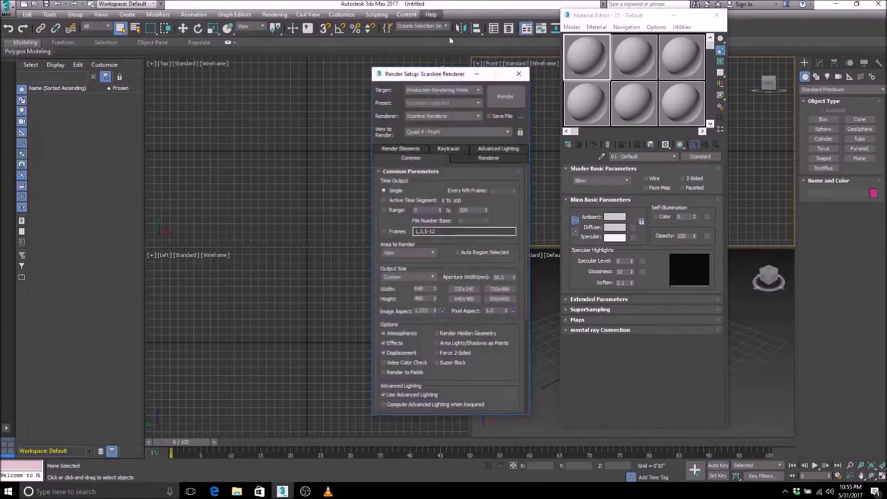
click(518, 74)
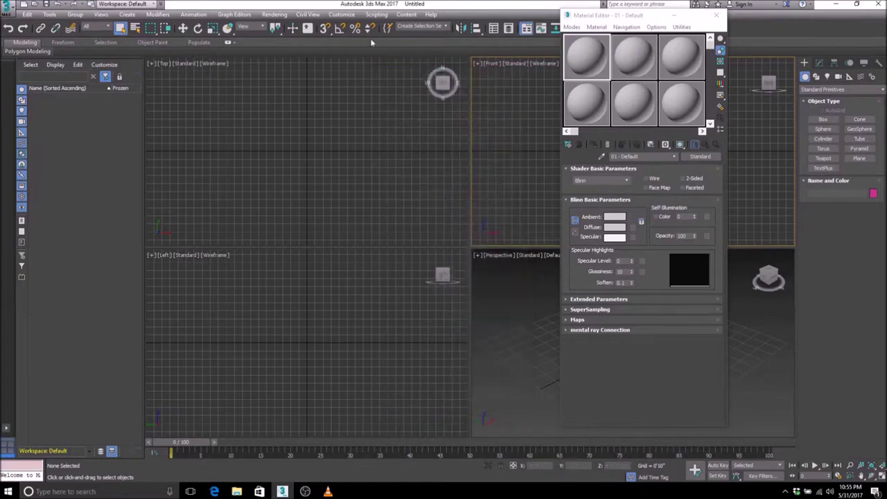
click(274, 15)
click(276, 67)
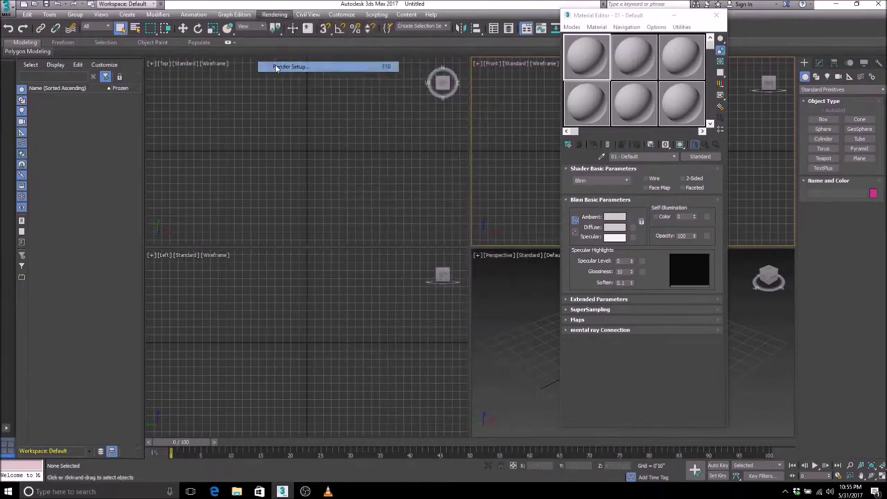
drag(436, 78, 345, 26)
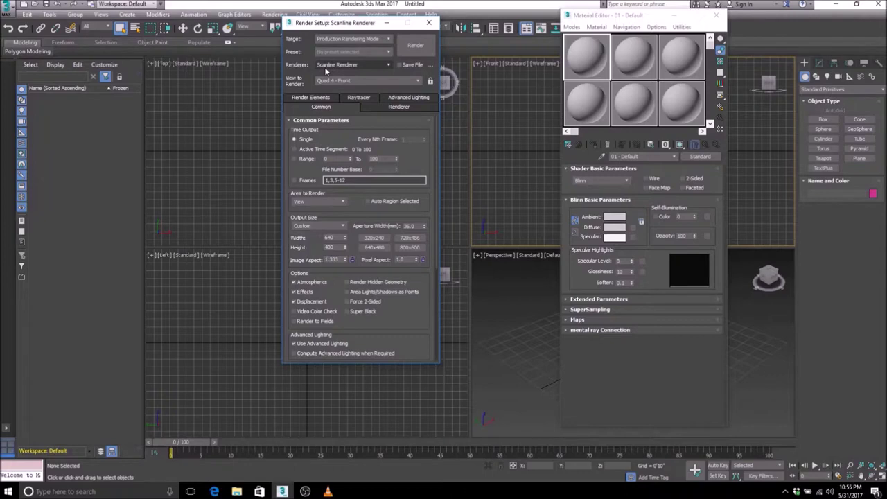
click(389, 65)
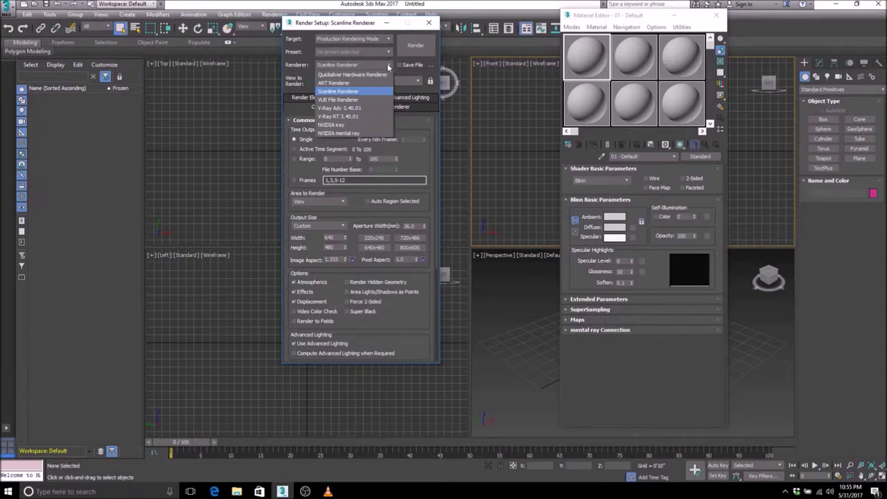
click(329, 109)
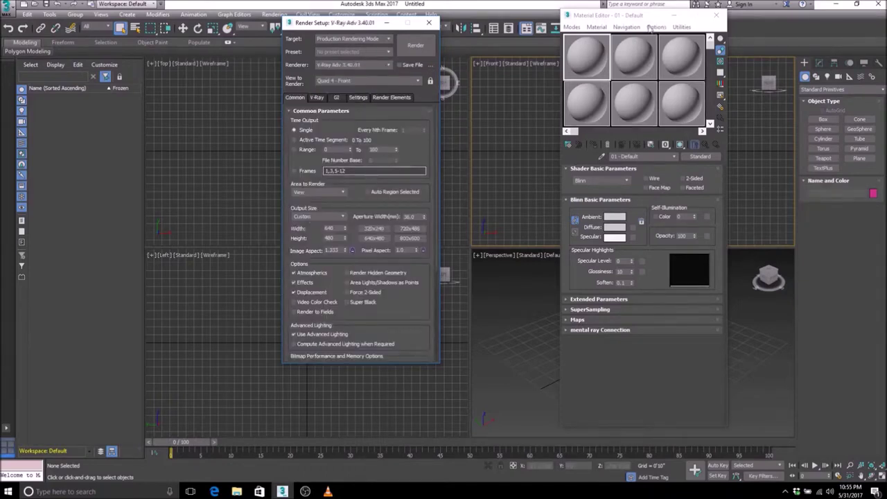
Place the Material Editor beside Render Setup and change the first sample slot's material type to VRayMtl.
drag(619, 15, 485, 16)
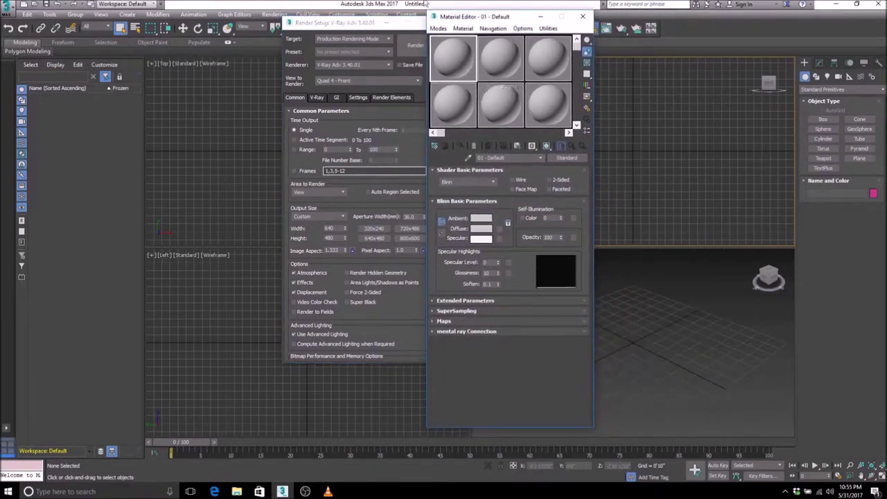
drag(354, 26, 259, 19)
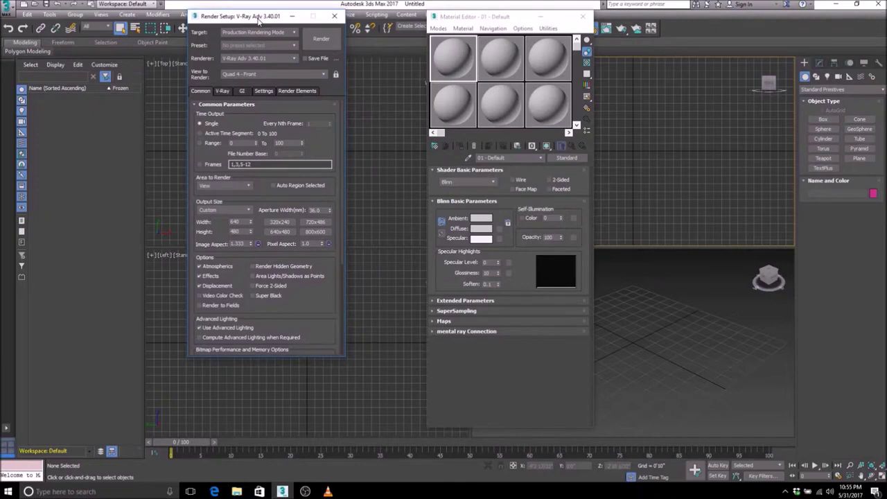
drag(505, 17, 434, 18)
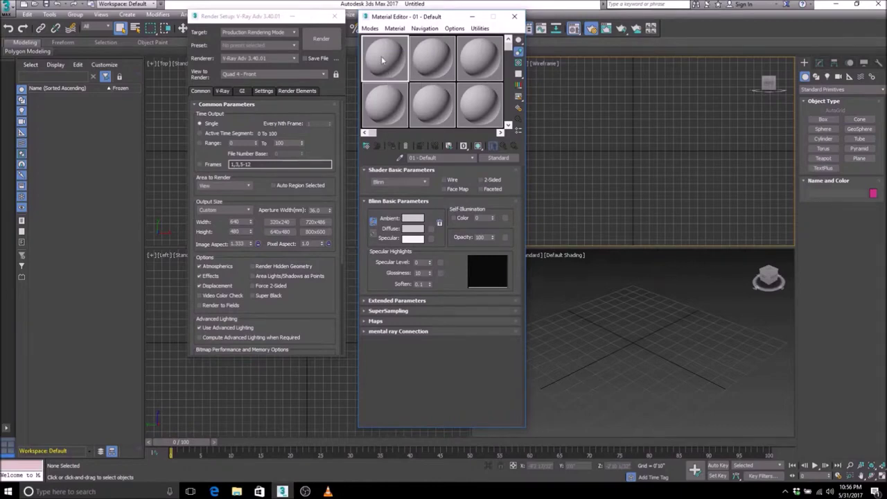
click(499, 159)
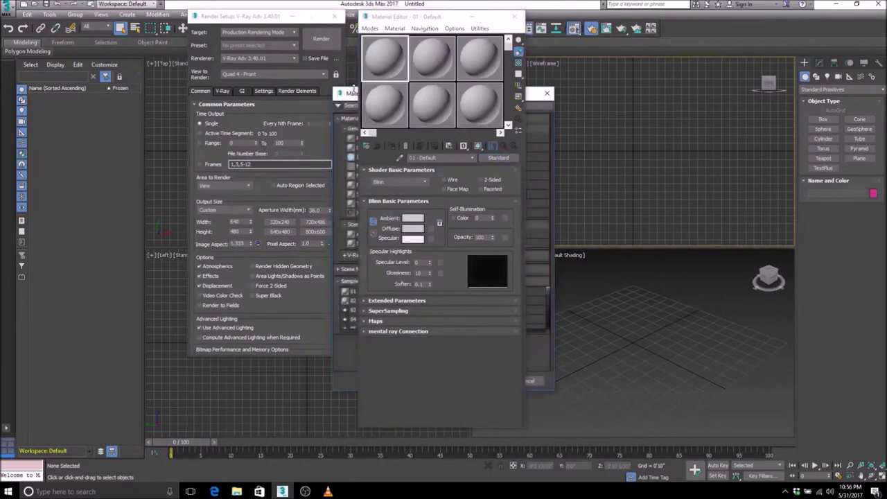
drag(229, 69, 175, 48)
click(140, 209)
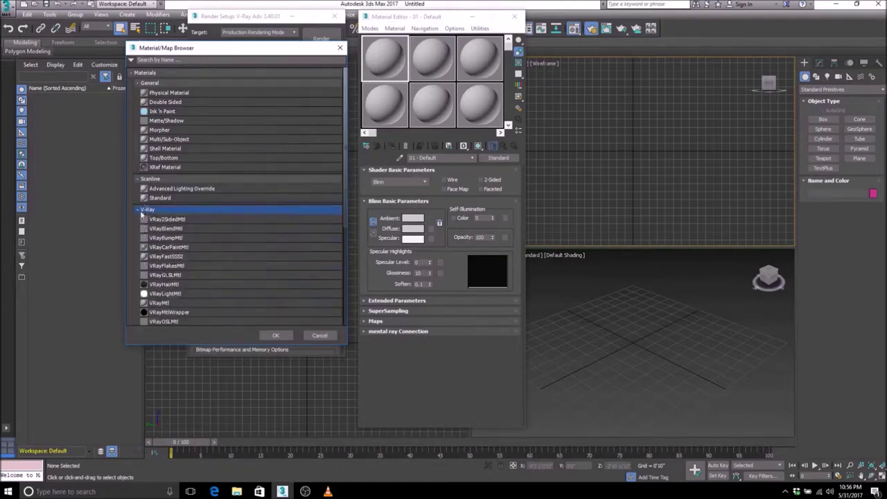
click(161, 303)
click(275, 334)
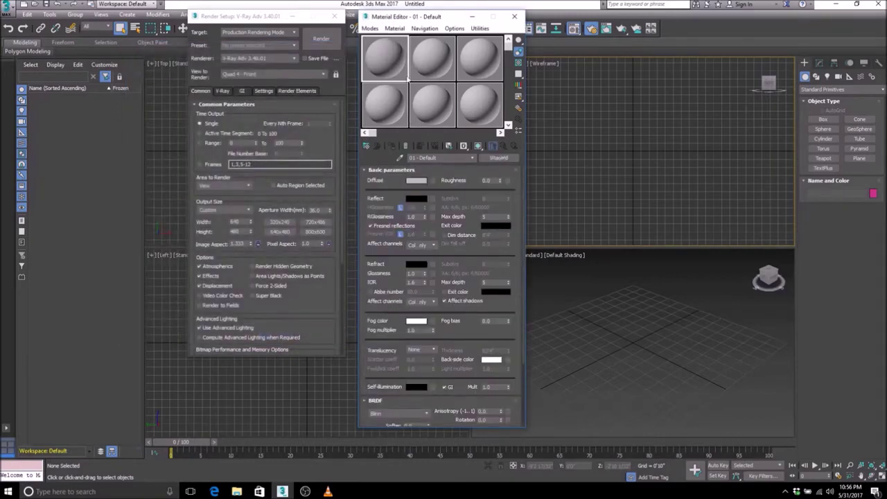
Check the material types of the second and third sample slots and close the Material Editor and Render Setup.
click(430, 60)
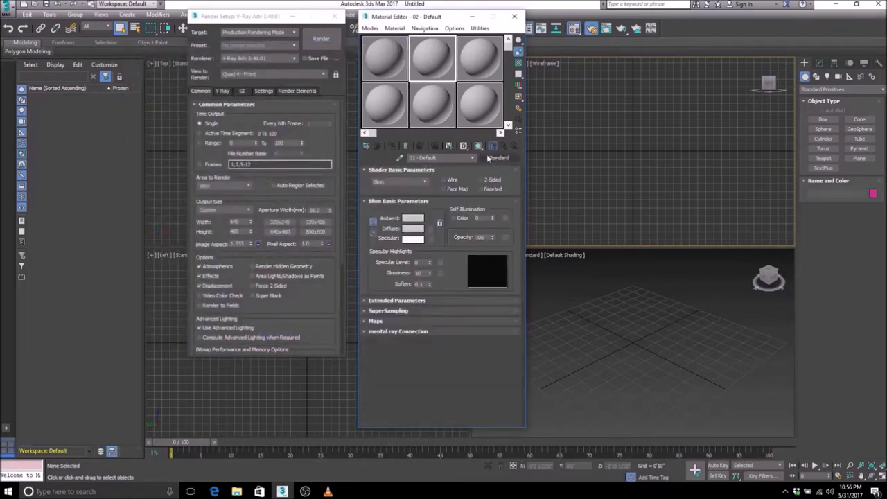
click(469, 61)
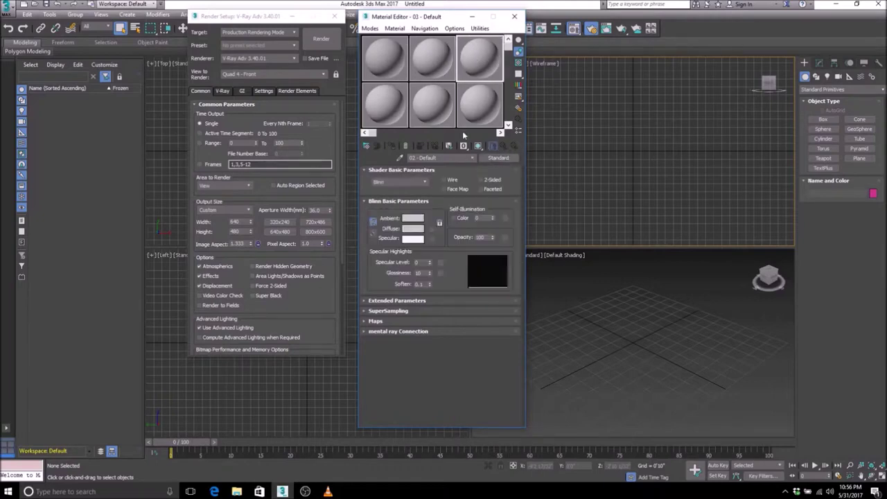
click(380, 61)
click(441, 61)
mouse_move(427, 18)
mouse_down()
mouse_move(445, 18)
mouse_move(435, 32)
mouse_up()
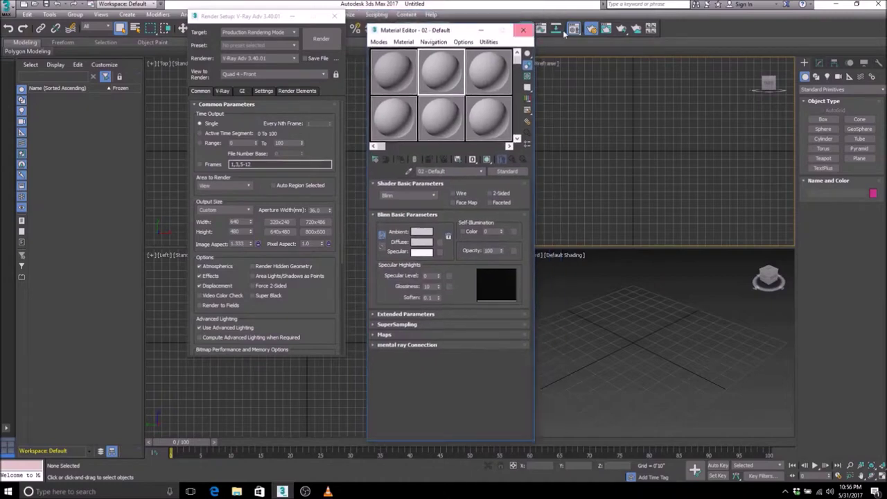
click(527, 30)
click(335, 16)
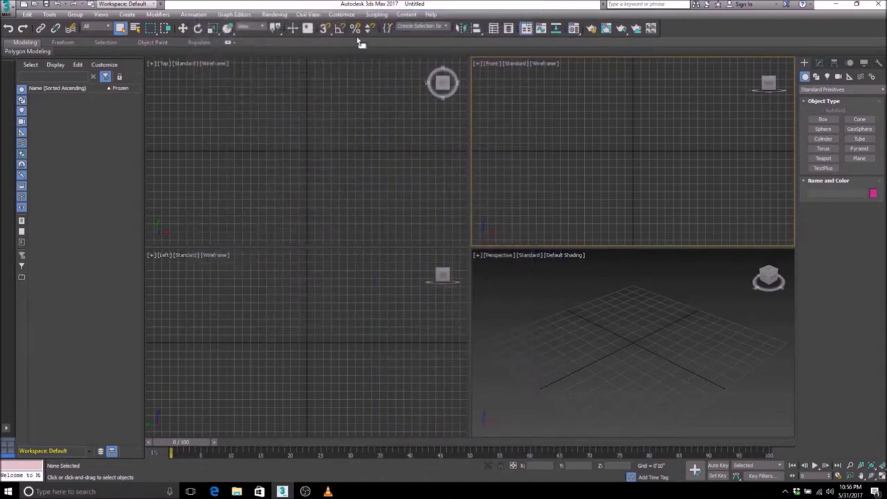
Set the initial tool settings to MAX.vray with the DefaultUI scheme in the Custom UI and Defaults Switcher.
click(342, 14)
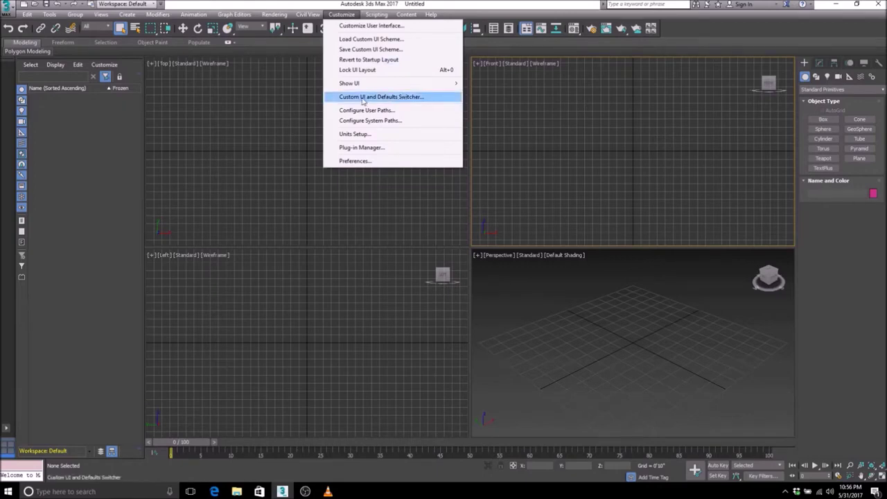
click(362, 99)
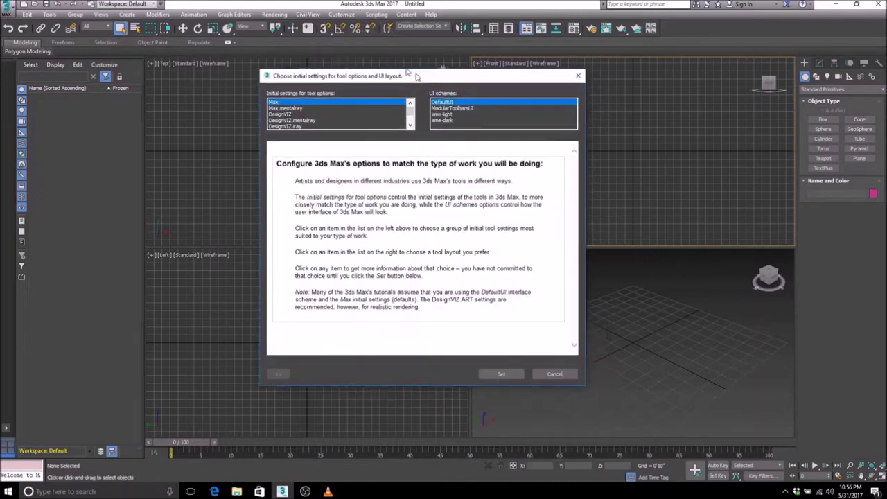
scroll(387, 113, down, 1)
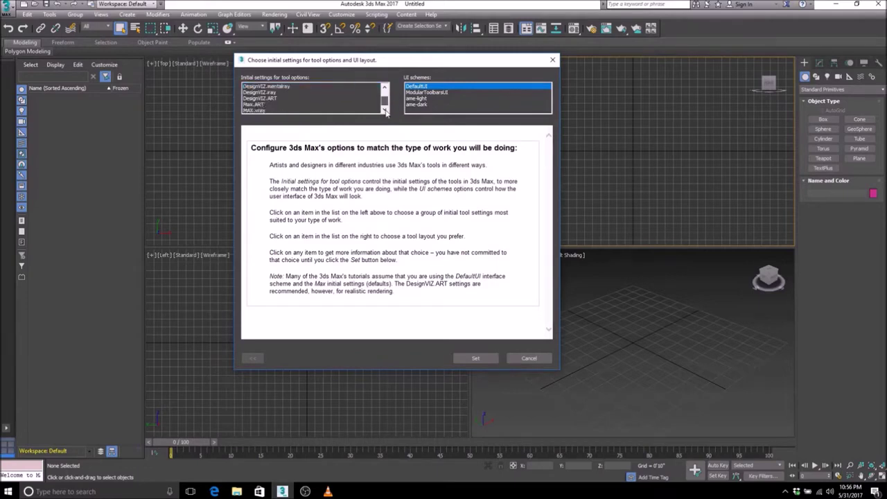
click(254, 110)
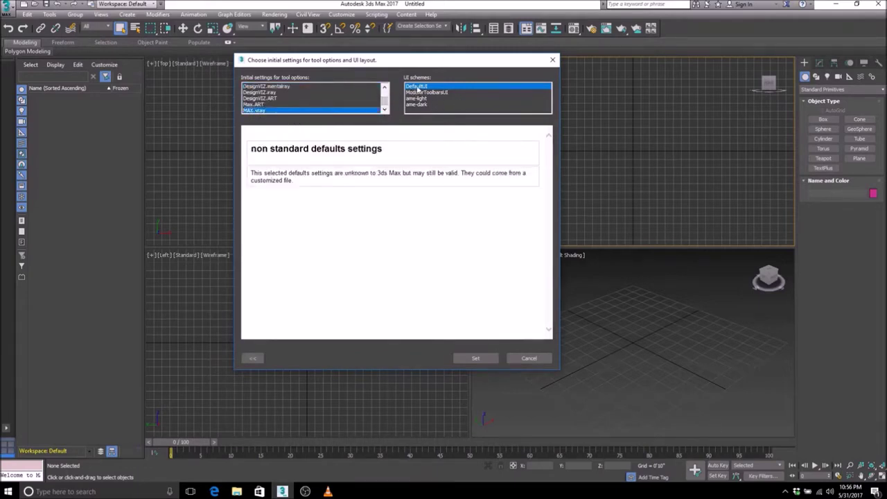
drag(424, 62, 433, 25)
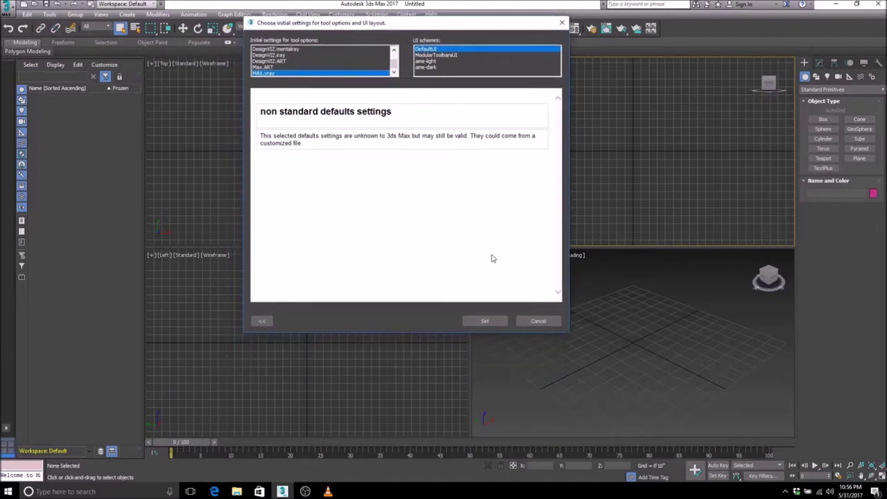
click(484, 321)
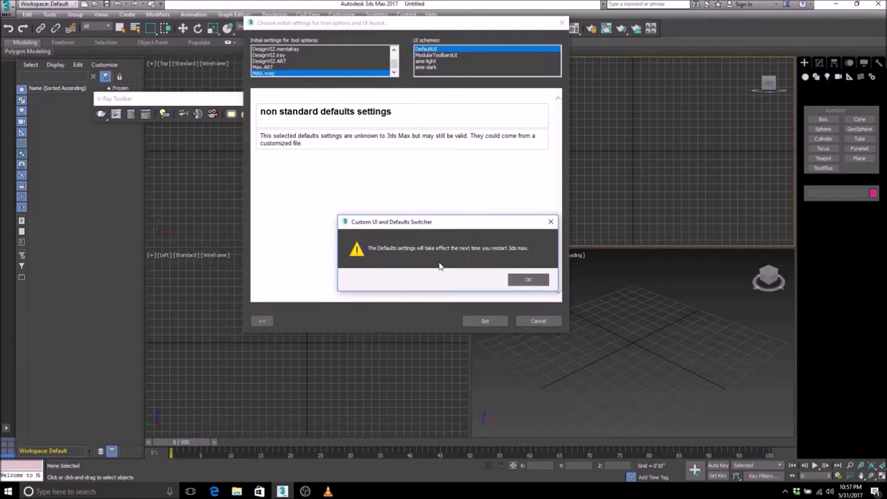
drag(497, 224, 509, 150)
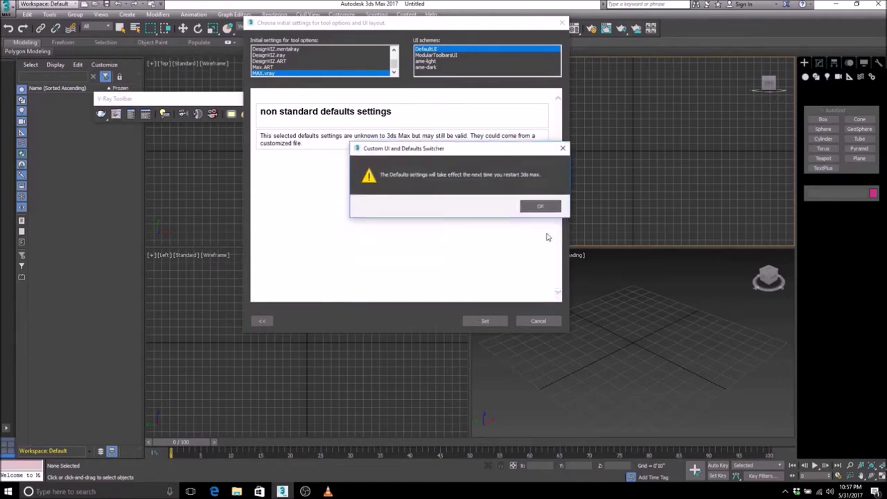
click(539, 207)
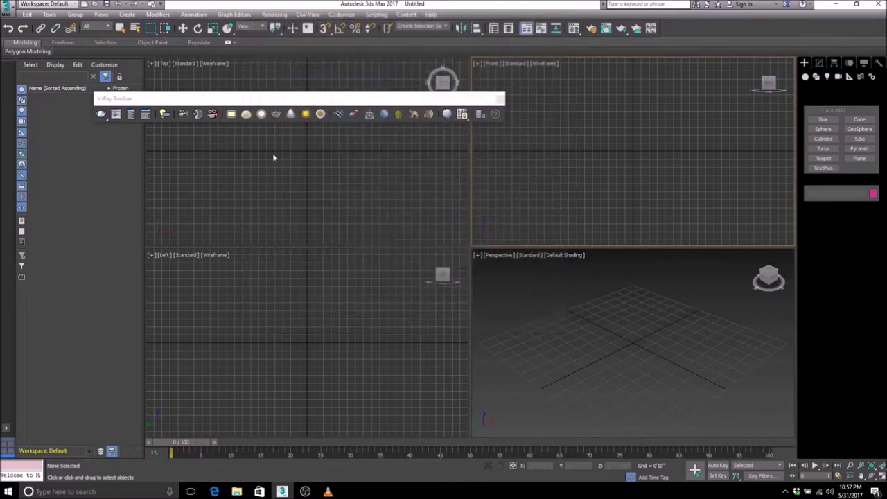
Dock the floating V-Ray Toolbar vertically on the outer side of the Scene Explorer.
click(359, 105)
drag(359, 106, 4, 176)
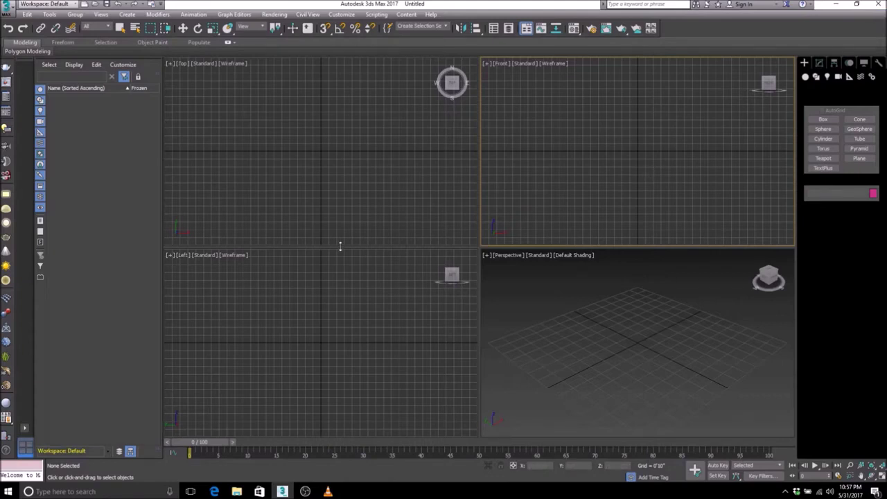
click(341, 14)
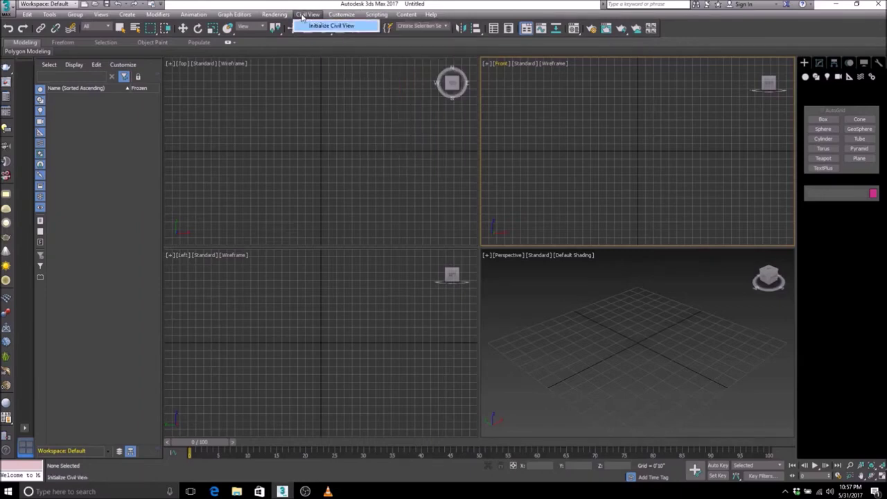
click(306, 4)
click(386, 150)
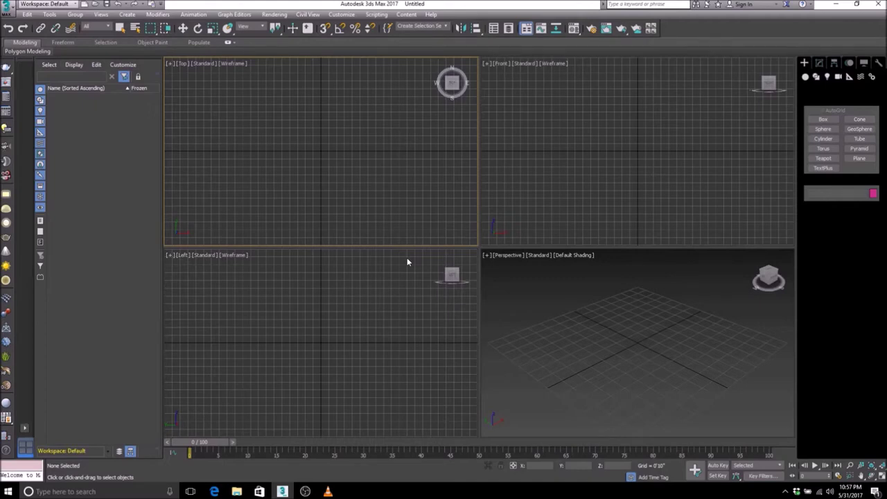
Exit 3ds Max 2017 without saving the changes to the untitled scene.
click(876, 4)
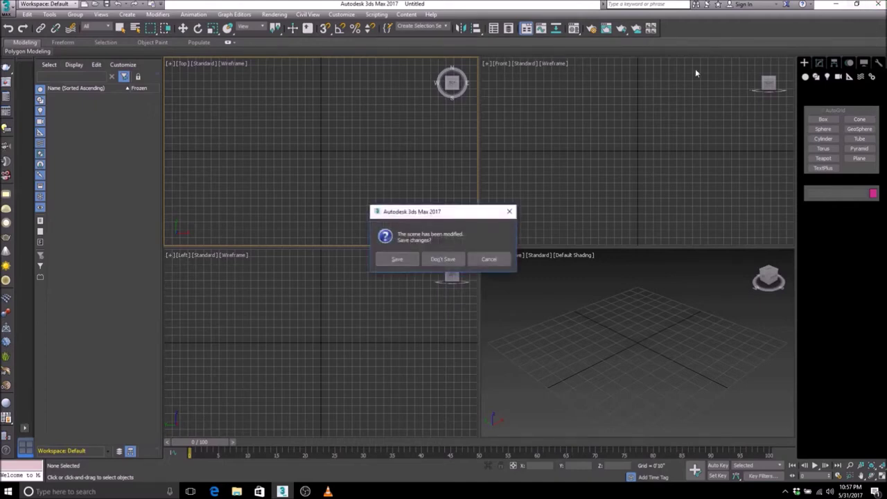
click(437, 260)
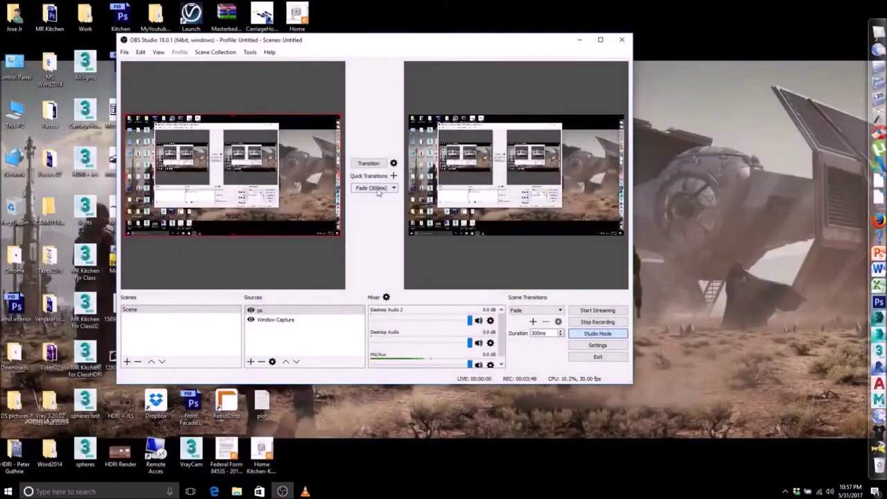
click(393, 189)
drag(425, 40, 422, 74)
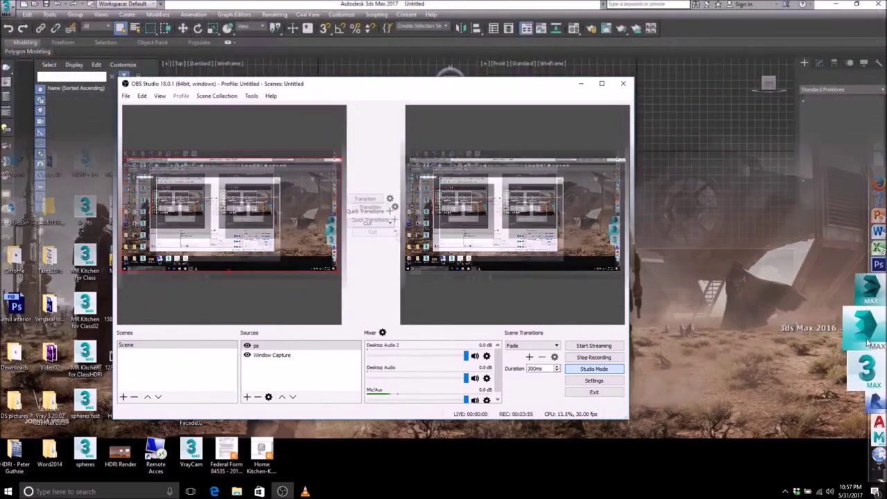
Change the quick transition in OBS Studio from a cut to Fade and minimize its window to return to 3ds Max.
click(375, 231)
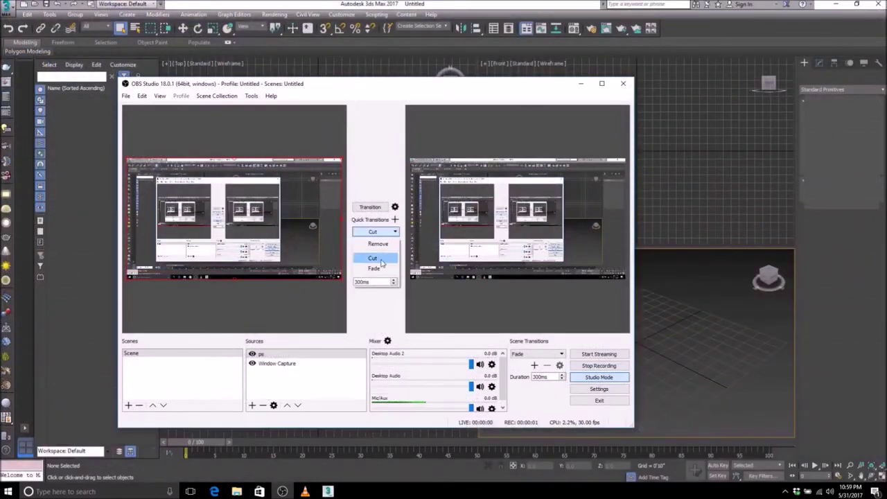
click(375, 269)
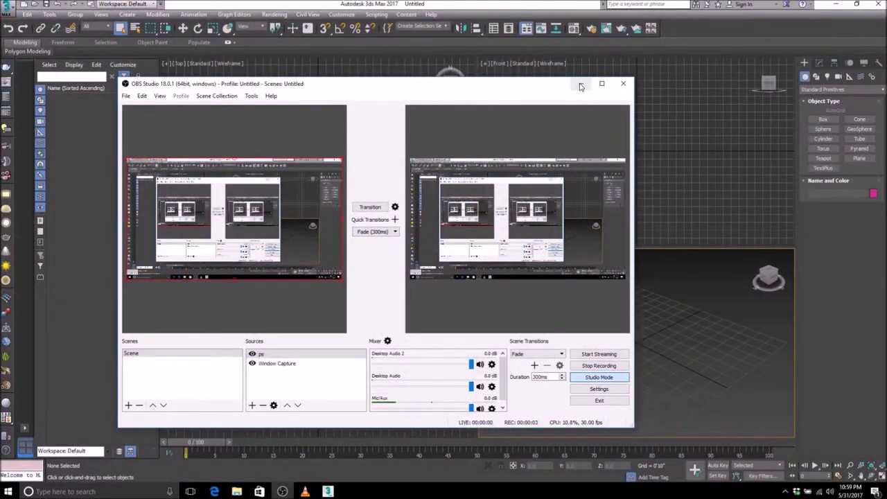
click(581, 84)
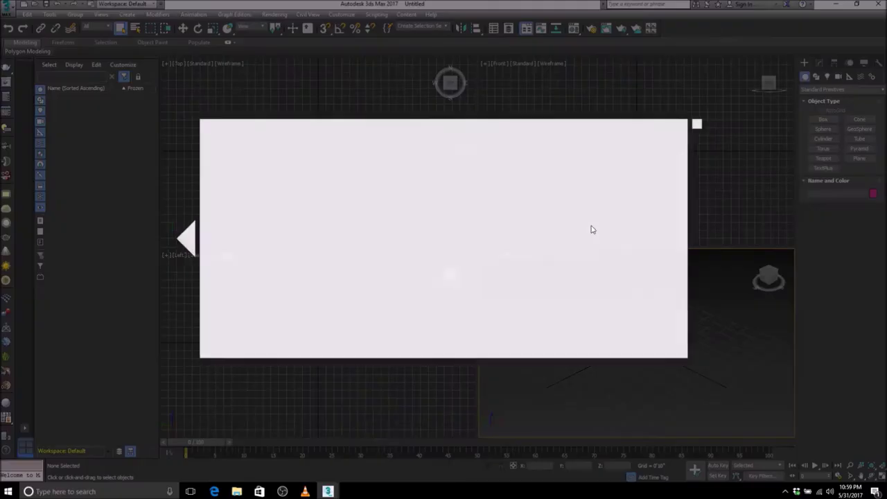
Dismiss the welcome screen and open the Material Editor over the viewports.
click(698, 124)
click(470, 255)
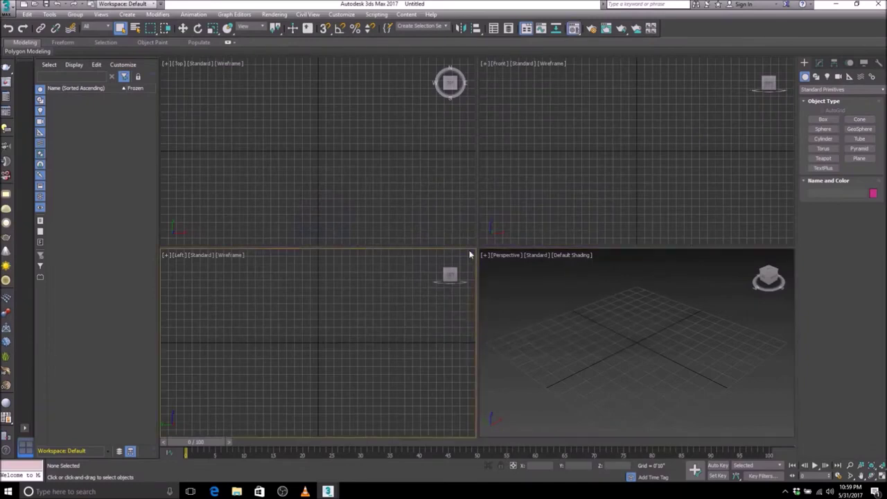
key(m)
drag(453, 31, 346, 23)
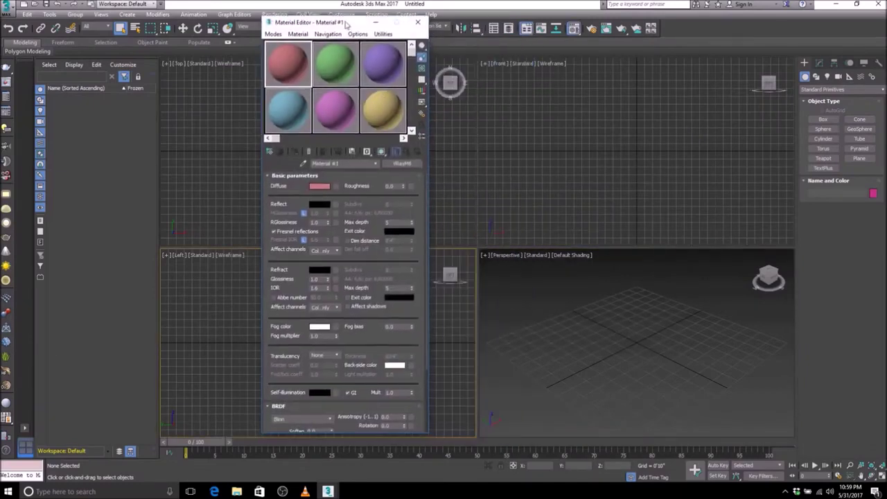
Check the material type of the six visible sample slots and close the Material Editor.
click(325, 65)
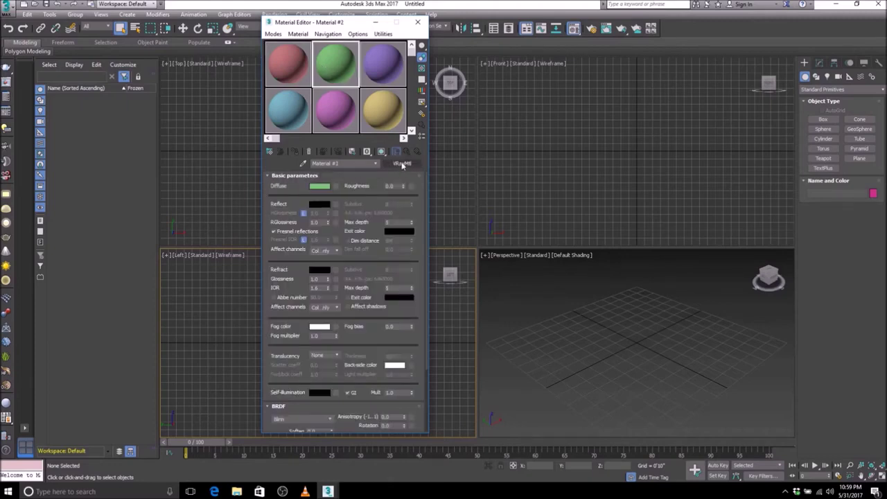
click(382, 68)
click(382, 121)
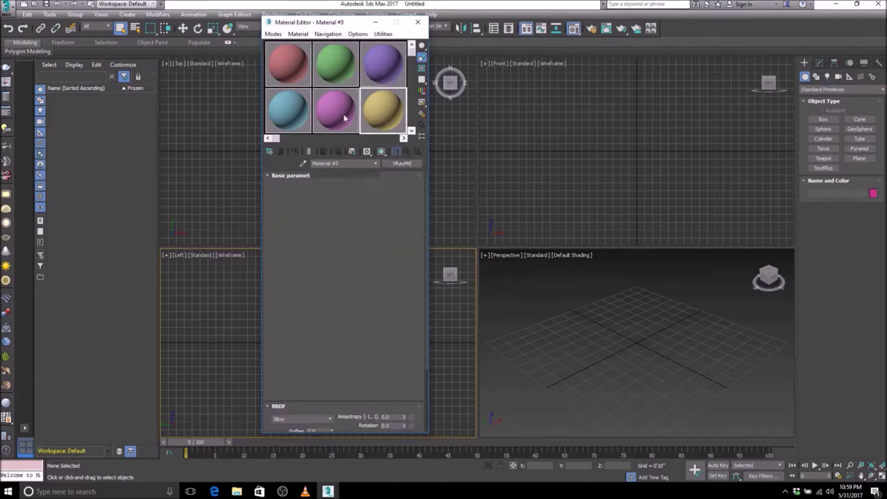
click(340, 114)
click(288, 111)
mouse_move(319, 23)
mouse_down()
mouse_move(258, 40)
mouse_move(342, 77)
mouse_move(316, 37)
mouse_up()
click(277, 78)
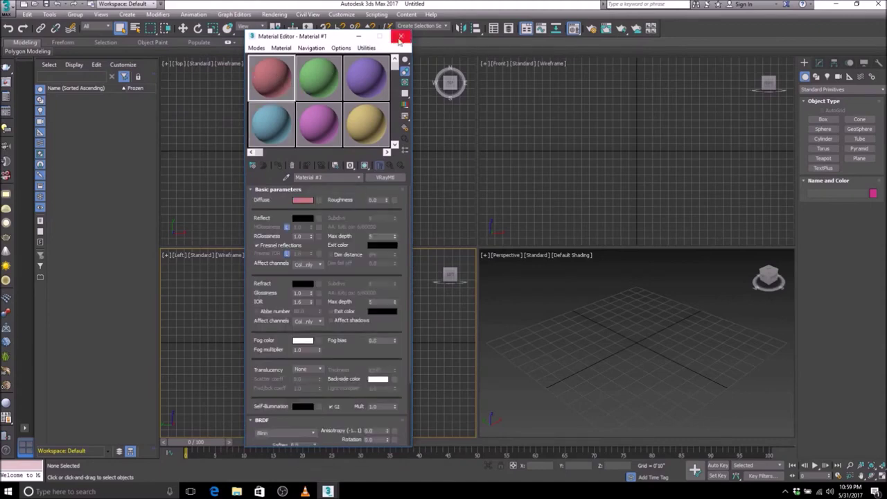
click(401, 36)
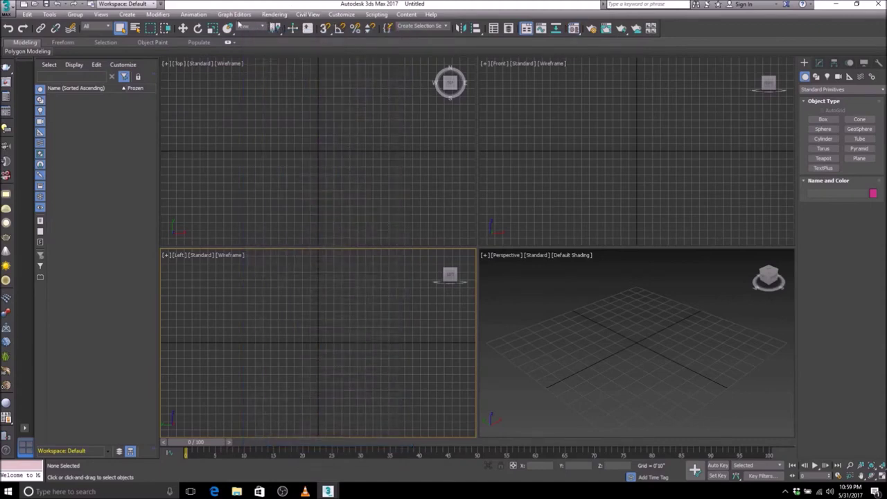
Open Render Setup, check which renderer is assigned for production rendering, and close the dialog.
click(341, 15)
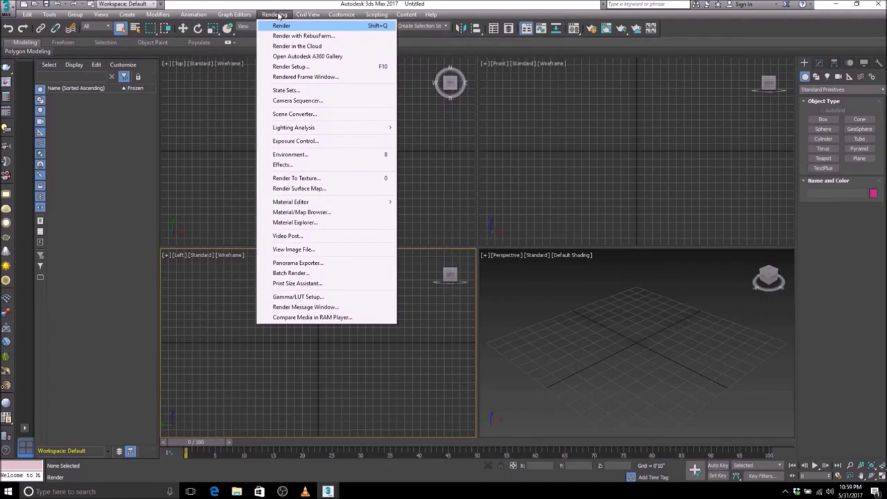
click(308, 65)
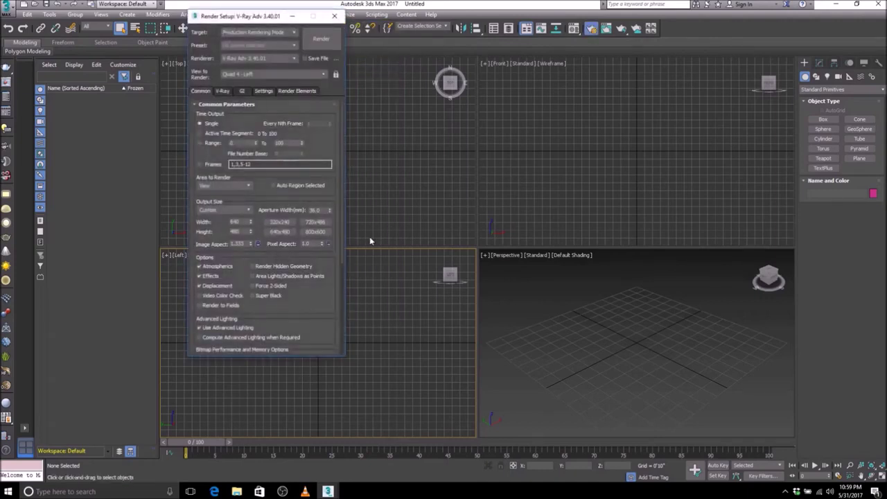
click(294, 58)
click(294, 58)
drag(277, 18, 341, 50)
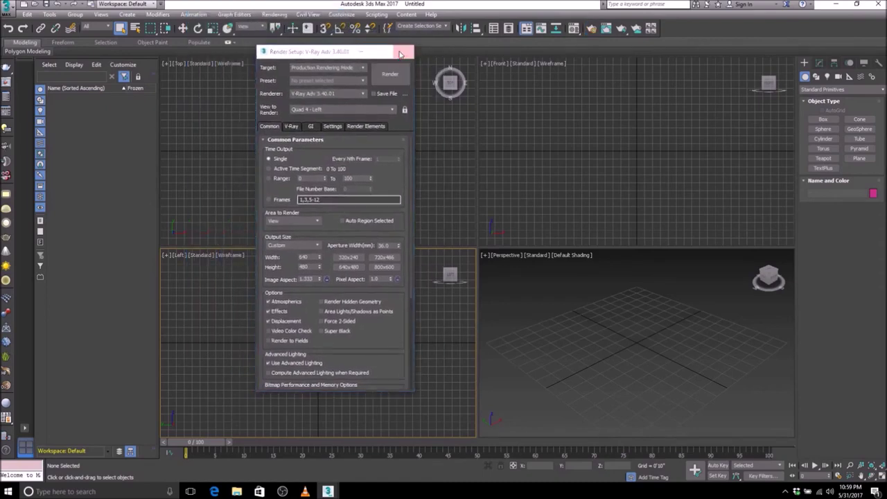
click(399, 48)
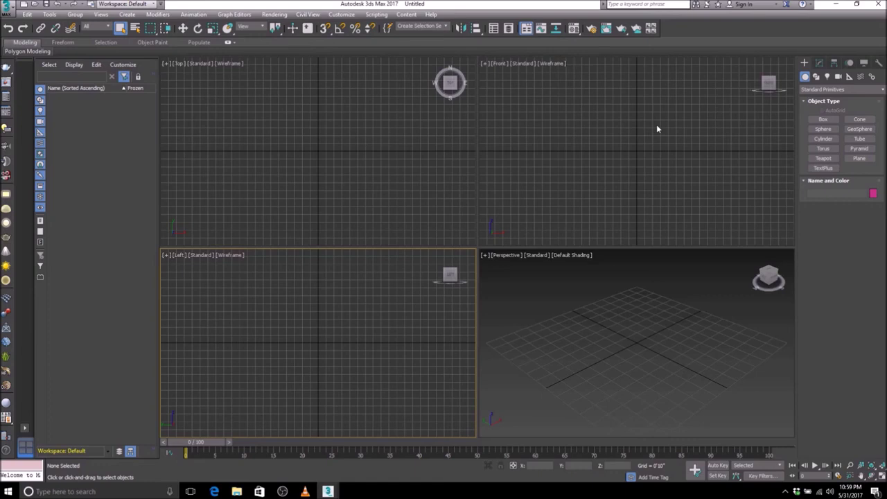
click(366, 105)
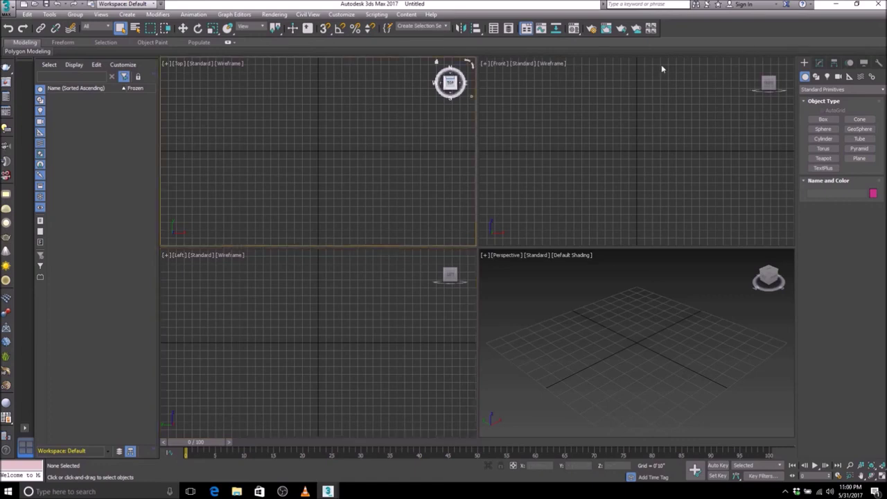
click(560, 147)
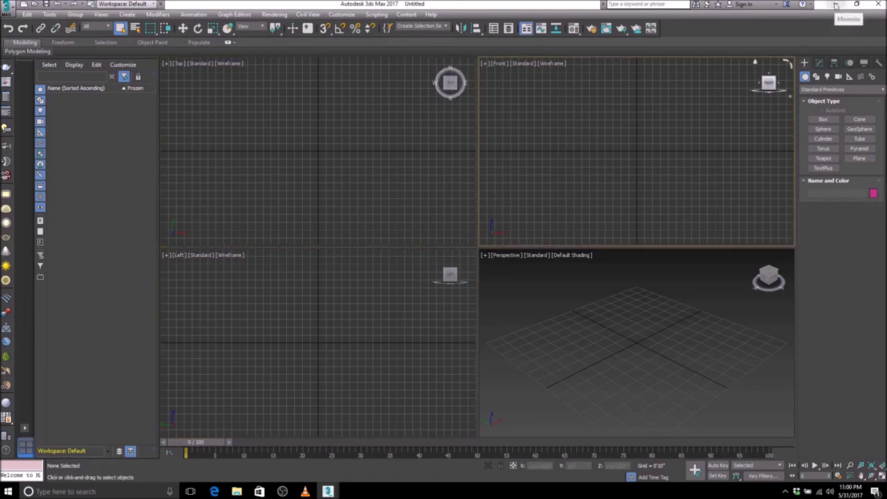
Minimize 3ds Max and switch to OBS Studio.
click(836, 5)
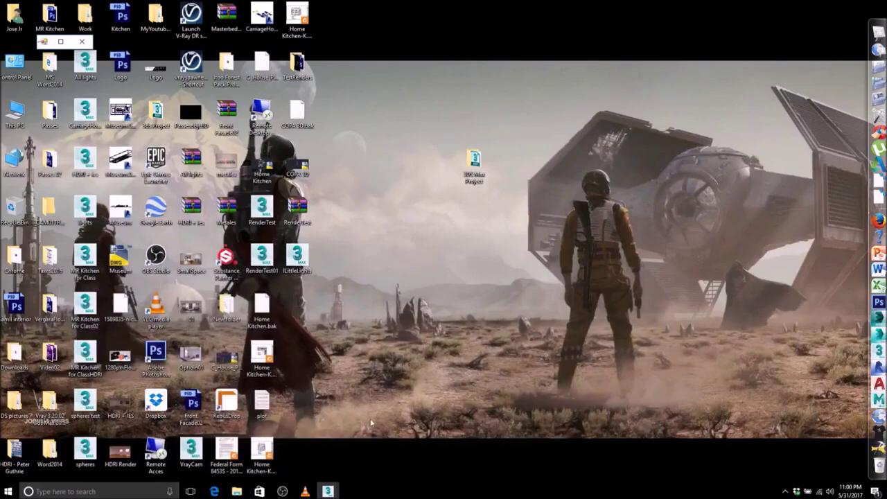
click(282, 492)
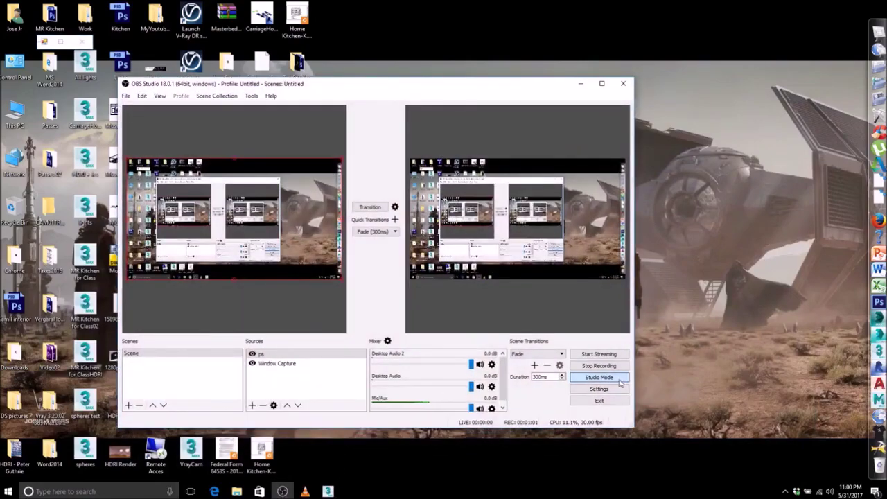